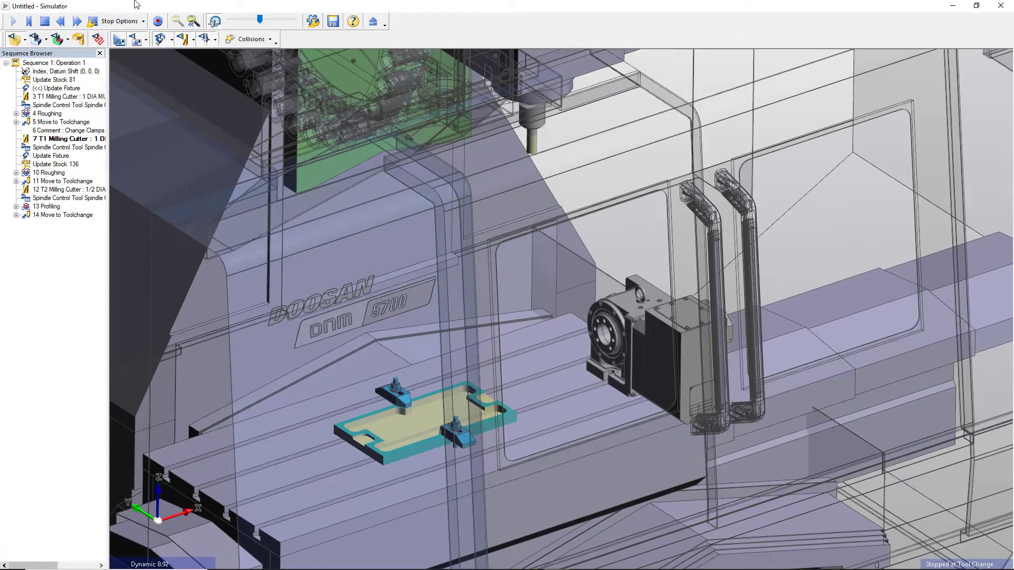
Resume the jig plate simulation past the tool change stop
click(12, 23)
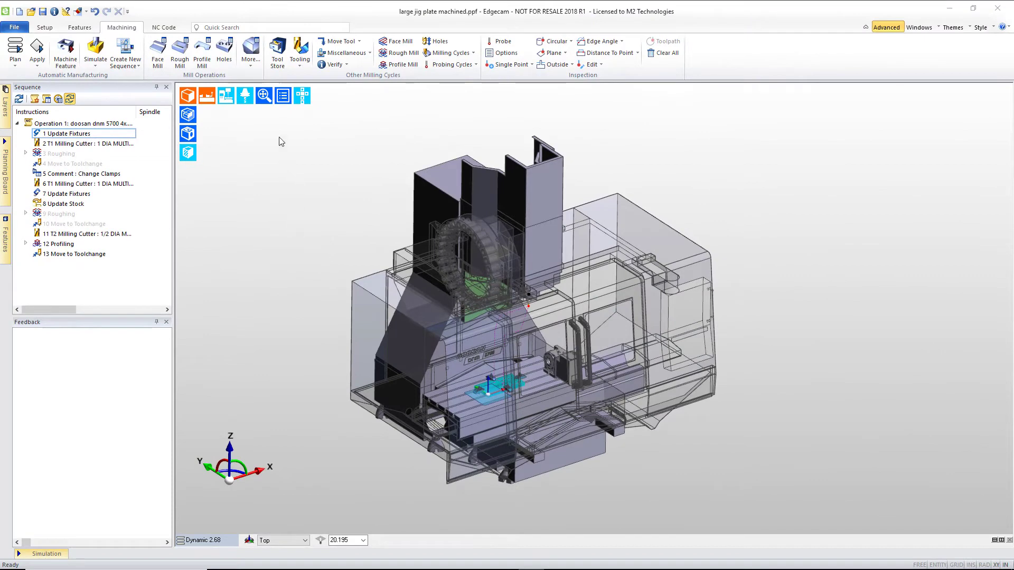
Zoom to the clamped jig plate and hide the machine and clamps, leaving only the workpiece
click(264, 95)
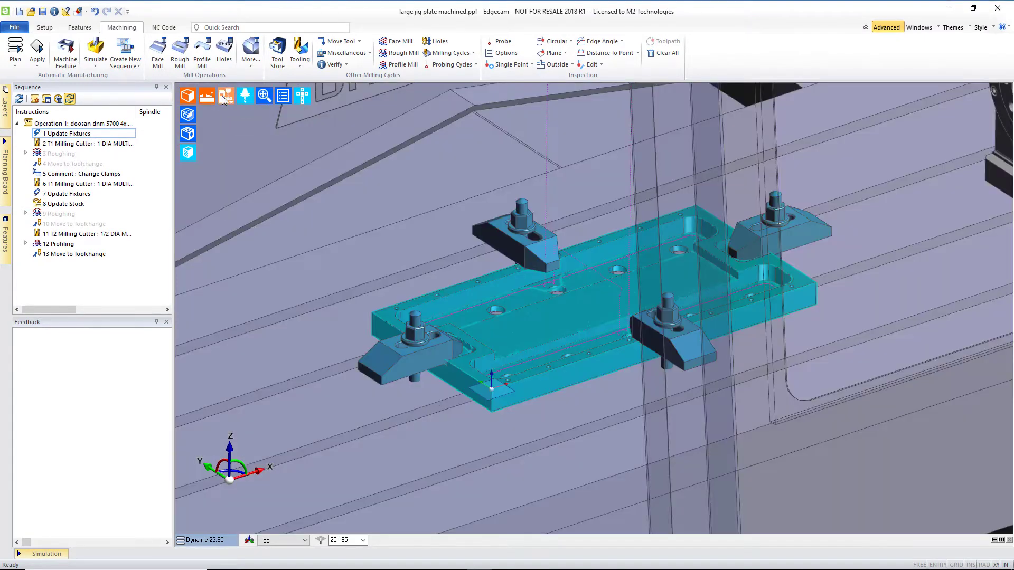
click(225, 98)
click(246, 118)
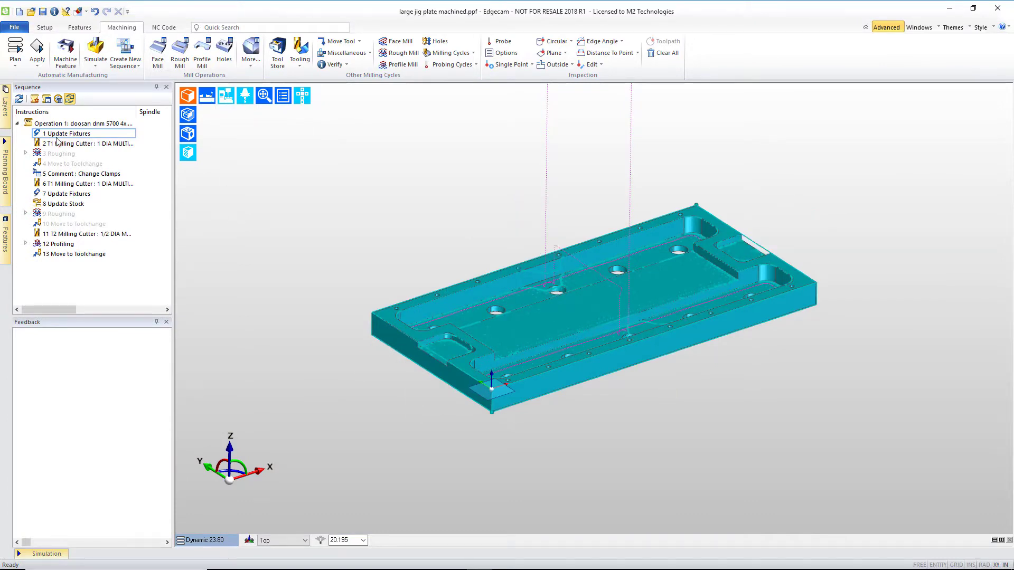
Compare the 12 Profiling feedrate of 50 with the F50 feed in the NC code
double_click(57, 245)
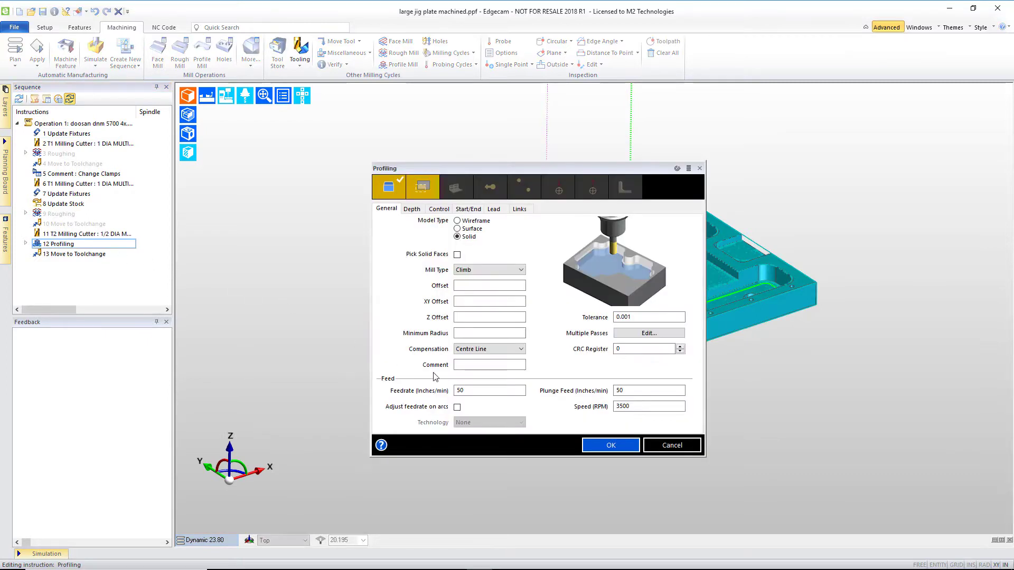
double_click(470, 390)
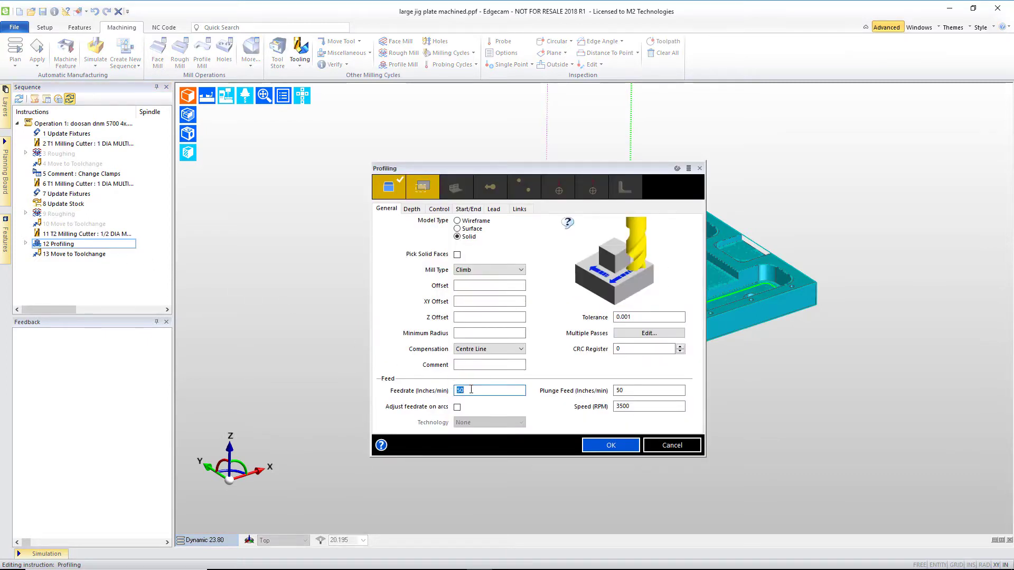
click(972, 9)
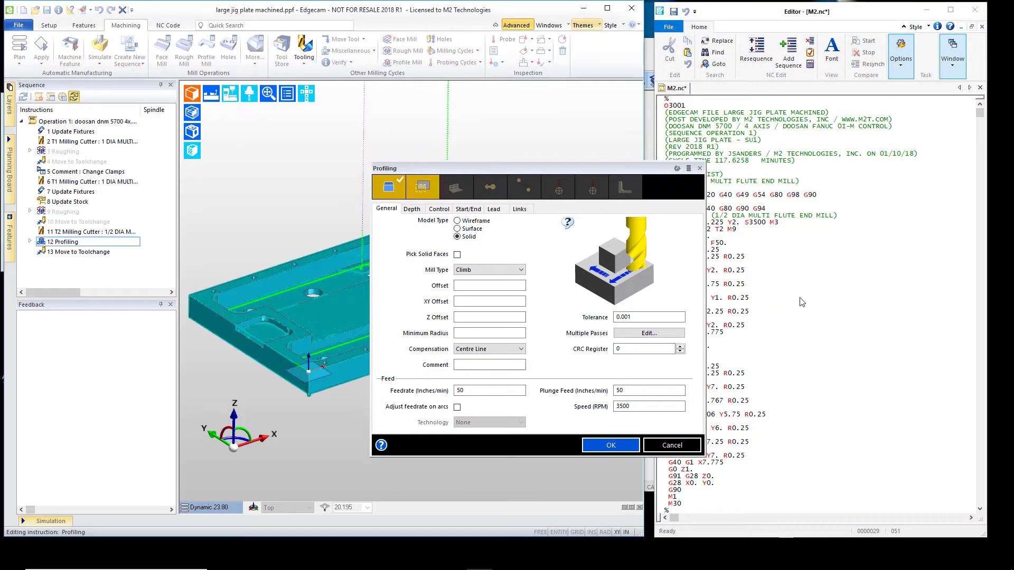
drag(565, 172, 482, 148)
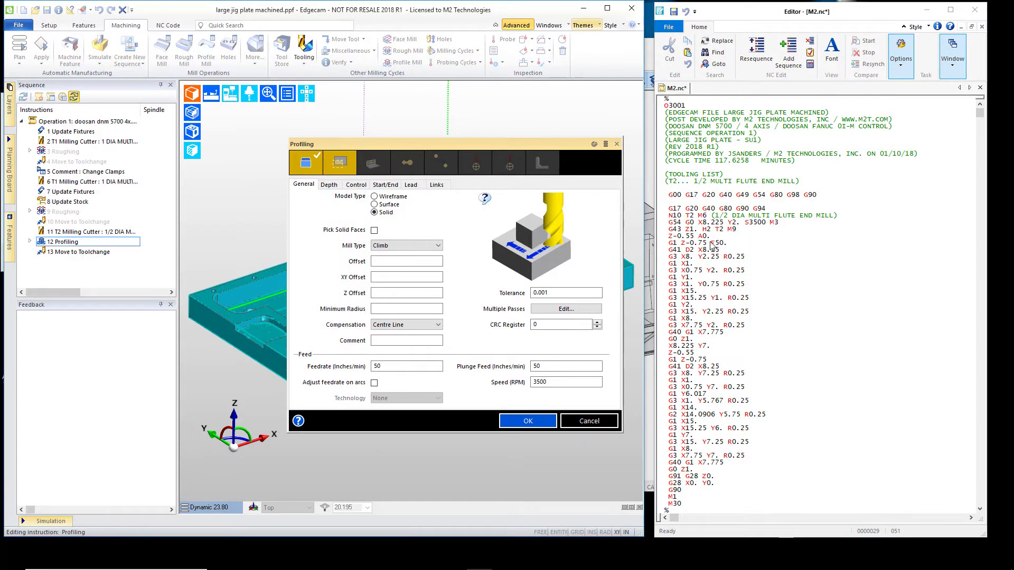
drag(711, 243, 727, 243)
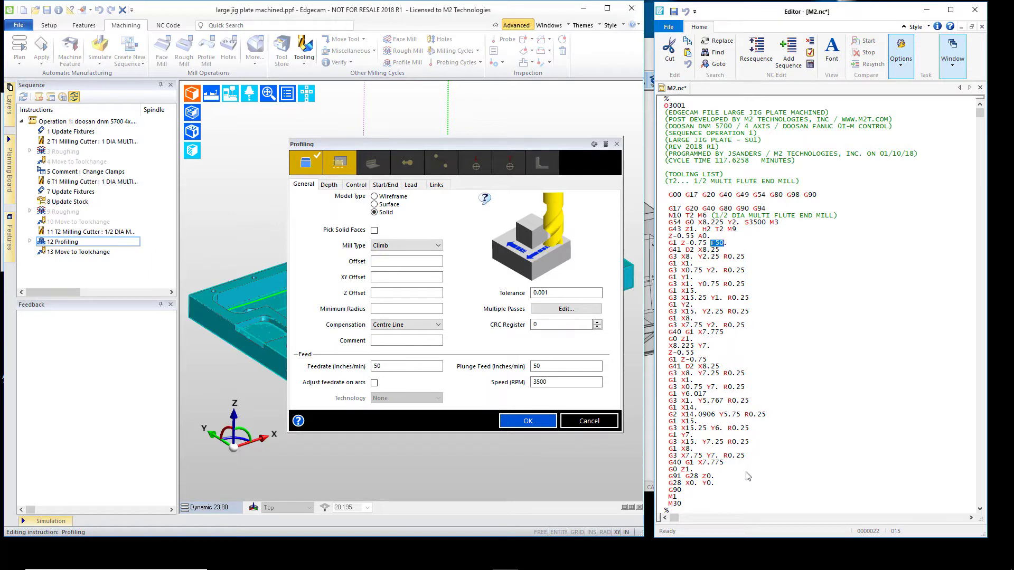
Enable Adjust feedrate on arcs in 12 Profiling and confirm
click(375, 383)
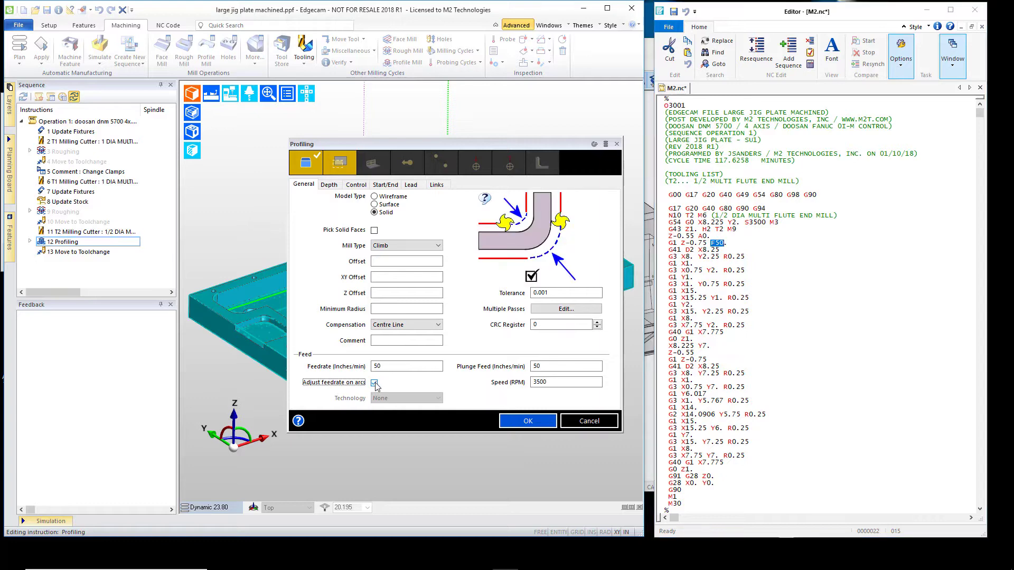
click(519, 419)
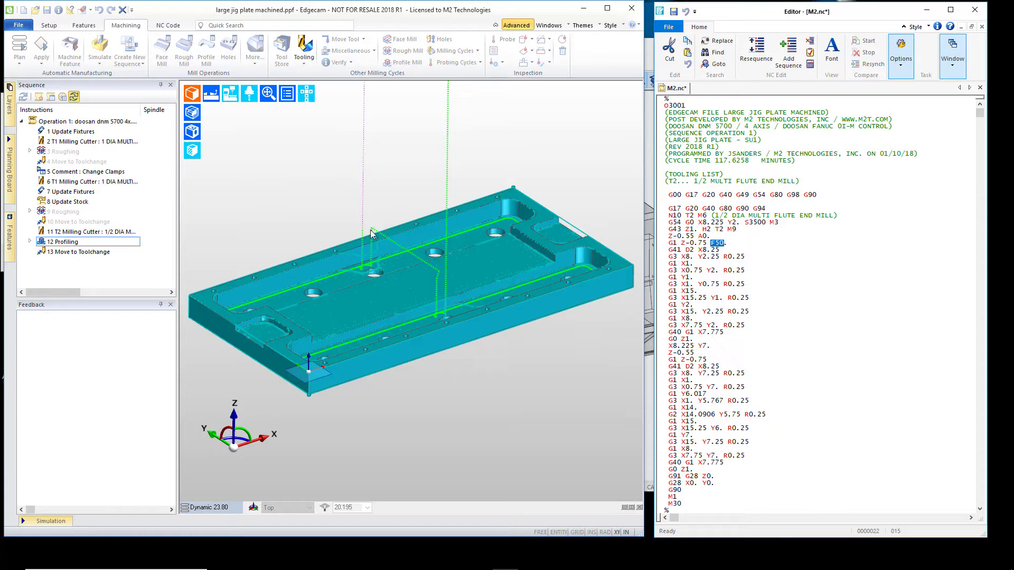
Generate NC code for the T2 half-inch end mill, overwriting the existing M2.nc
click(168, 25)
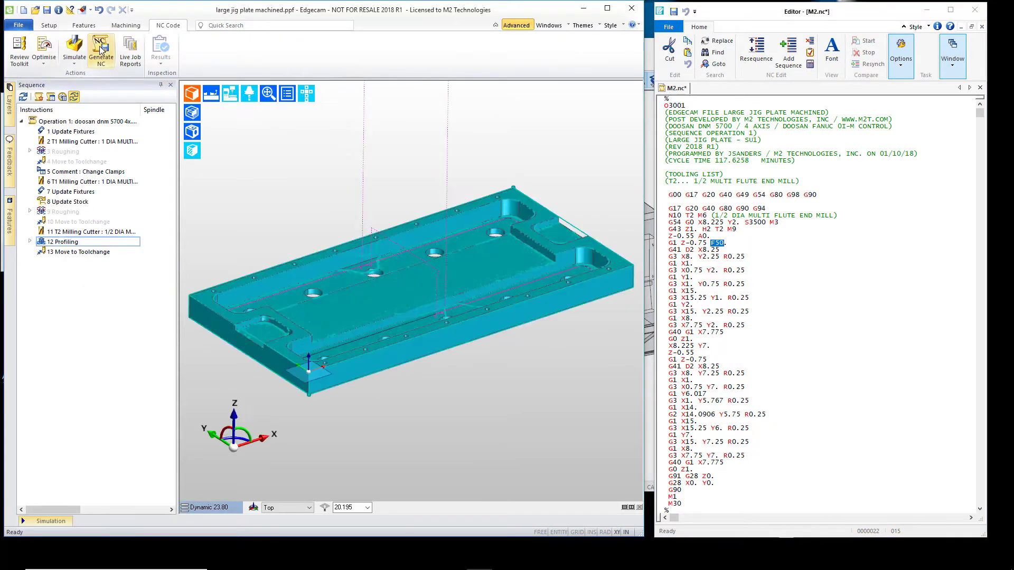
click(101, 48)
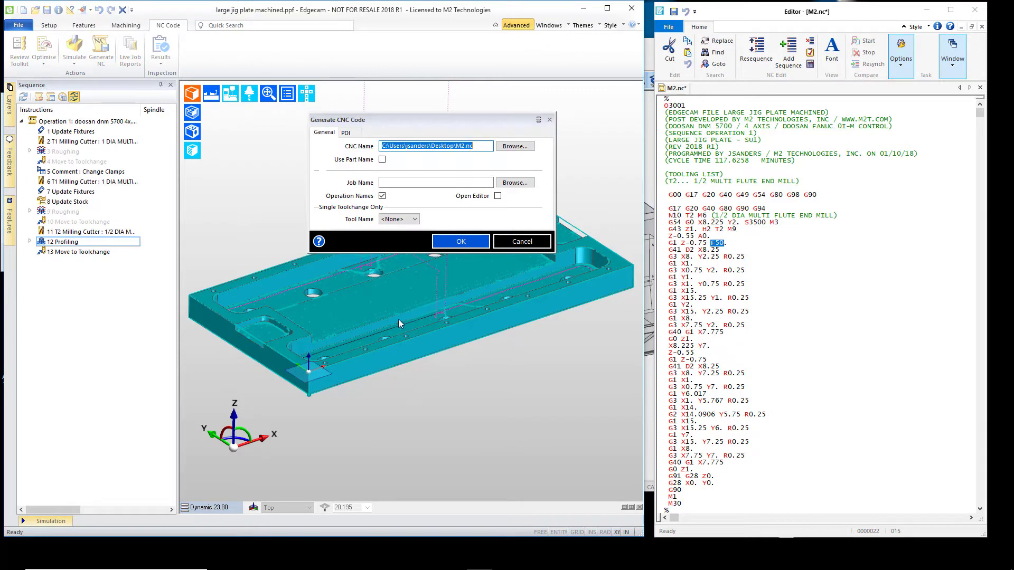
click(399, 219)
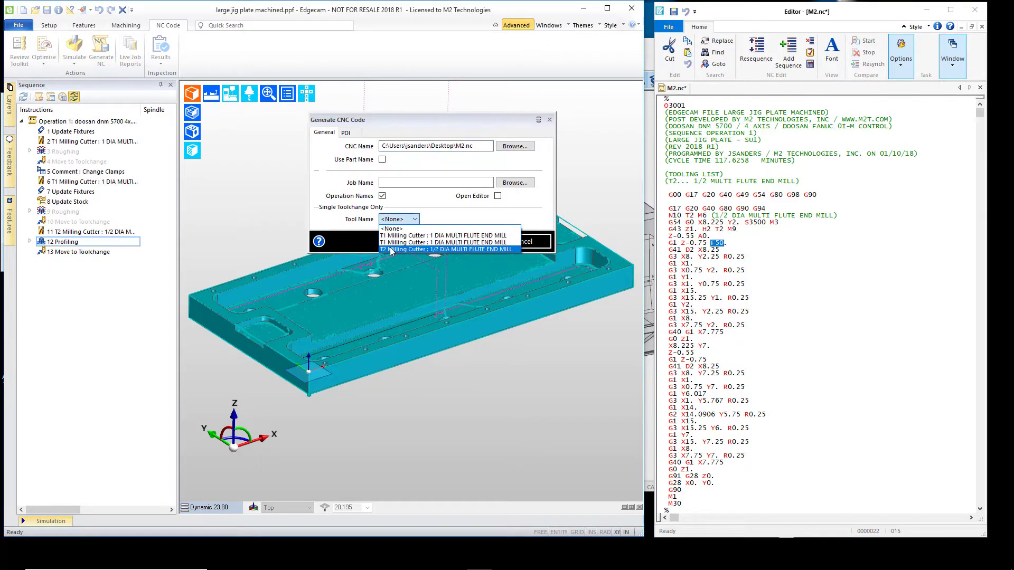
click(404, 251)
click(450, 243)
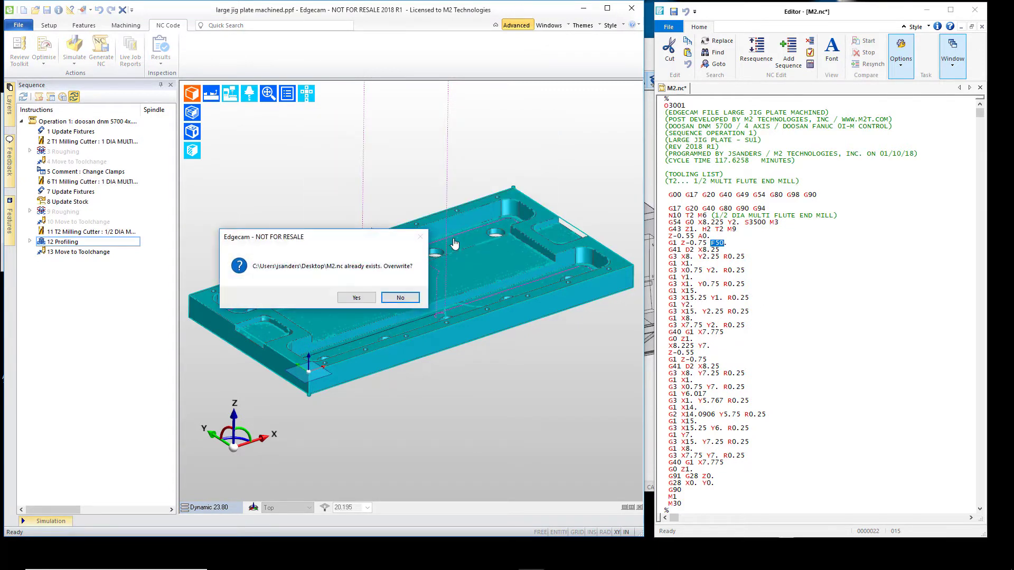
click(368, 297)
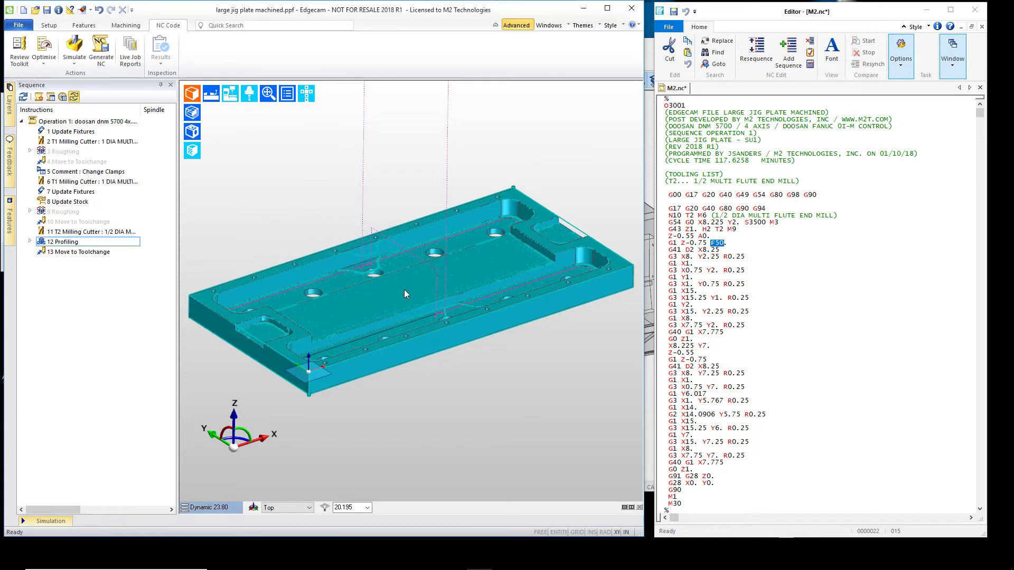
Reload M2.nc in the NC editor and highlight the F50 feed on the plunge line
click(770, 319)
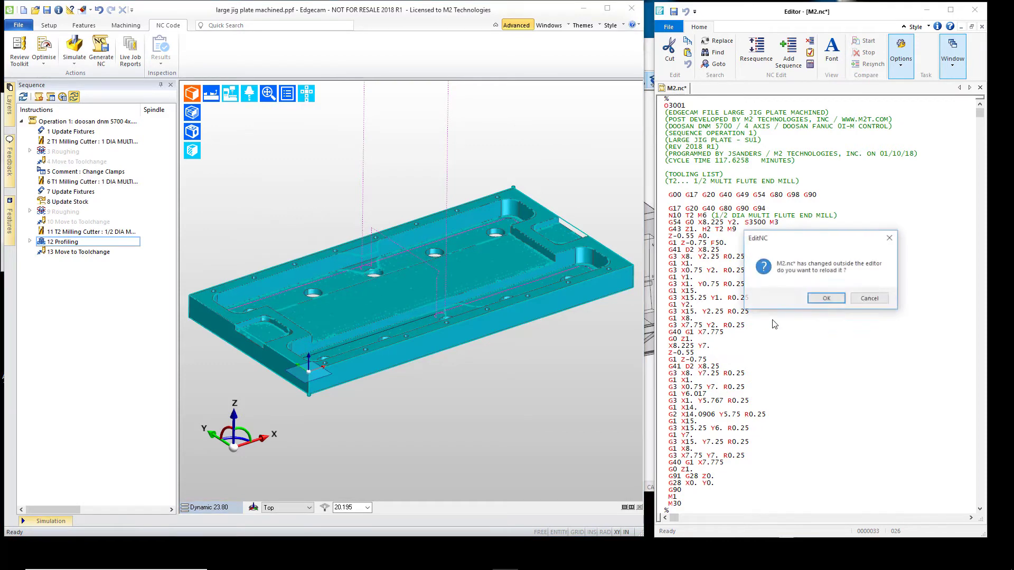
click(827, 299)
double_click(721, 243)
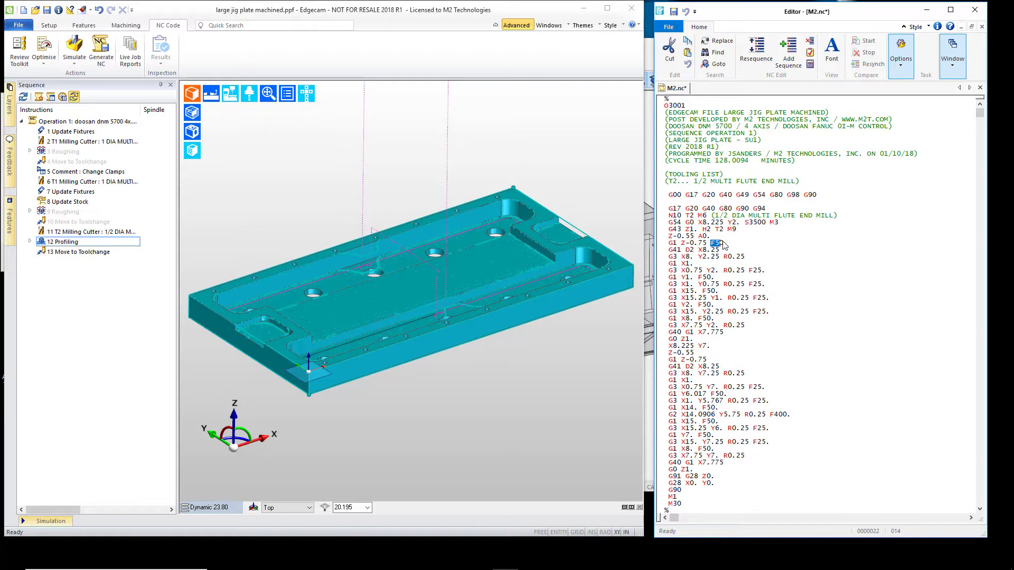
drag(723, 243, 725, 244)
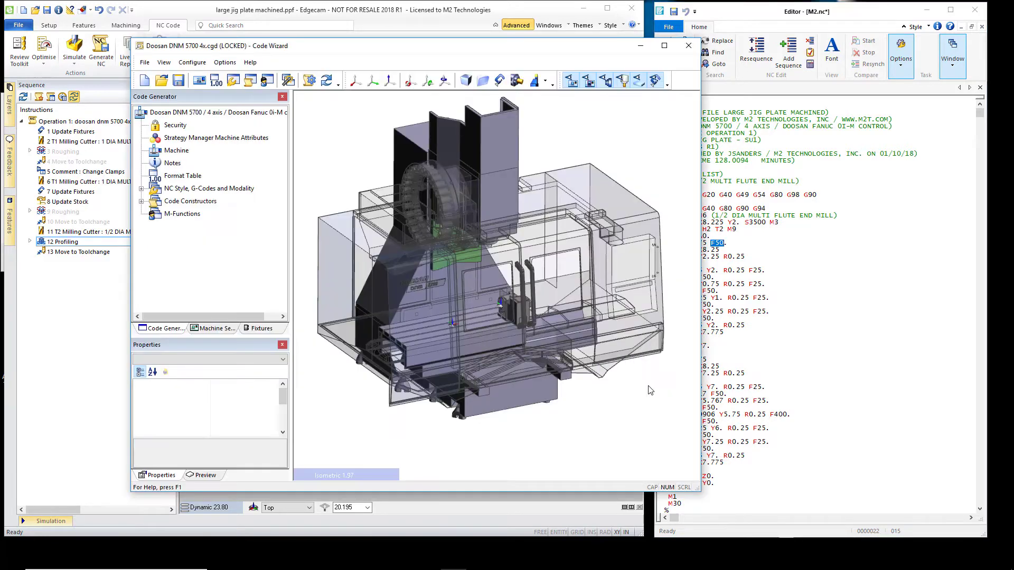
Review the Circular Interpolation settings: 25% maximum feedrate increase and 25% maximum decrease
click(141, 189)
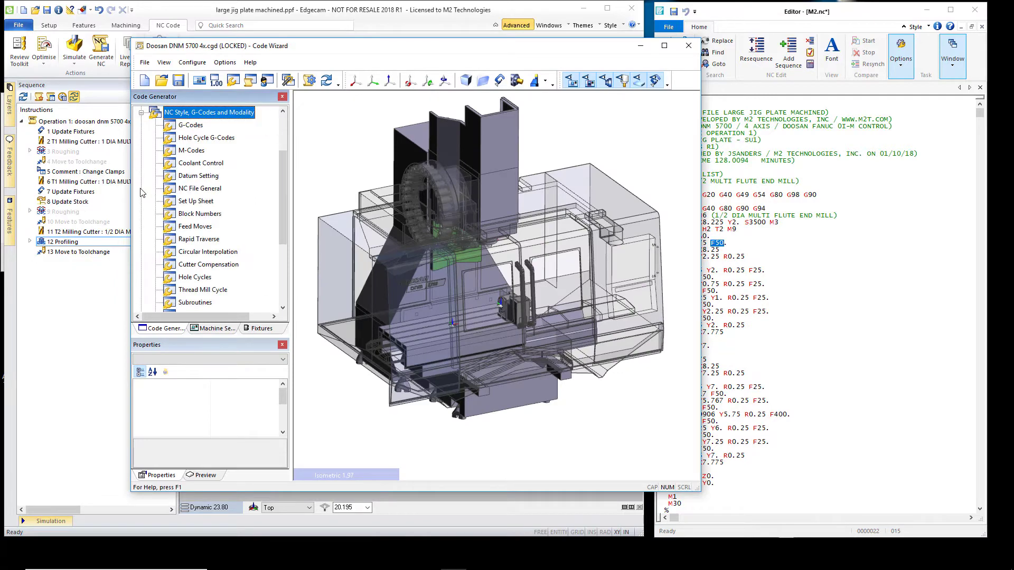
double_click(193, 253)
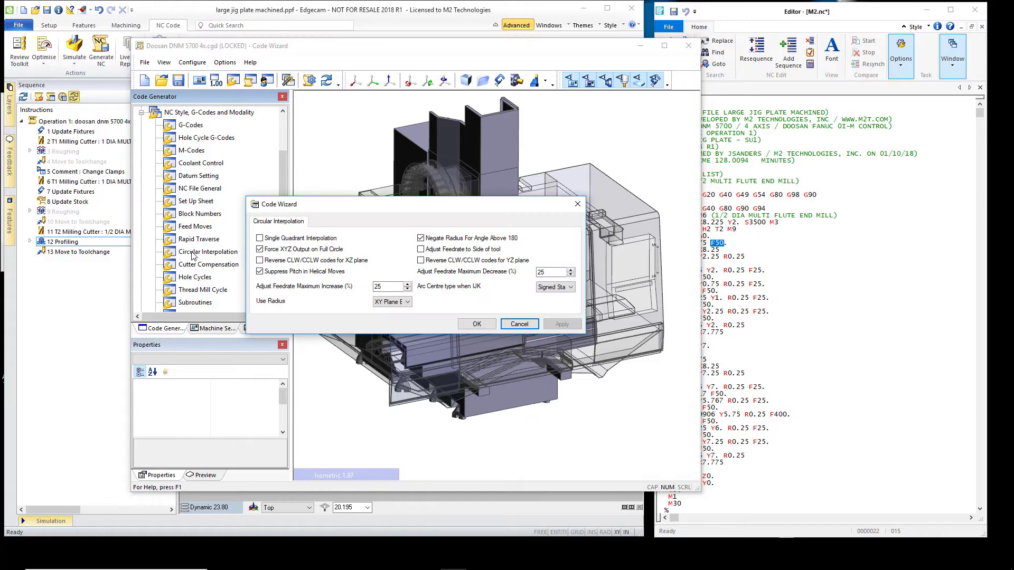
click(390, 288)
click(551, 272)
Close Circular Interpolation, bring Edgecam back full screen, and show the help resources list
click(578, 204)
click(392, 18)
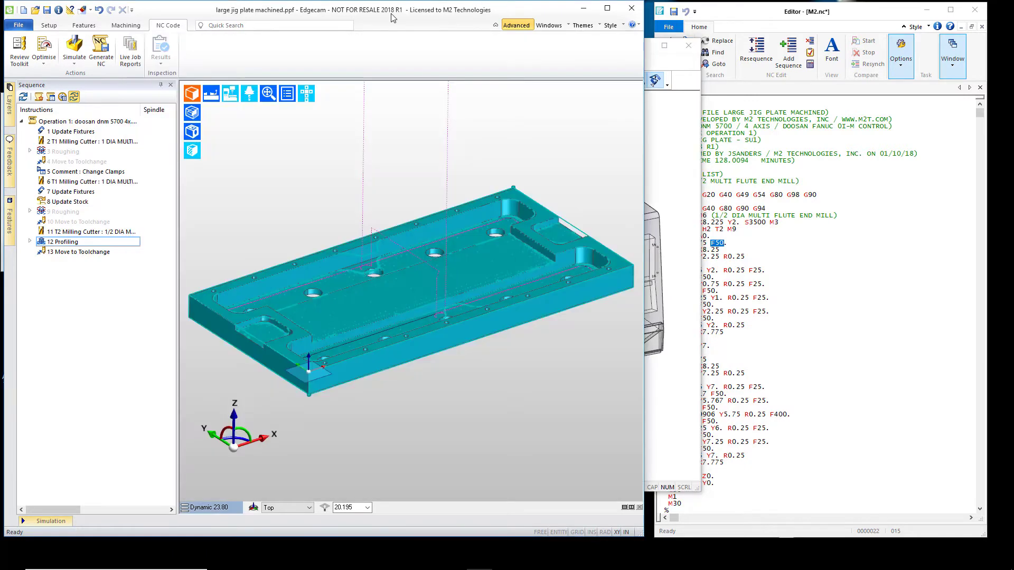
click(608, 9)
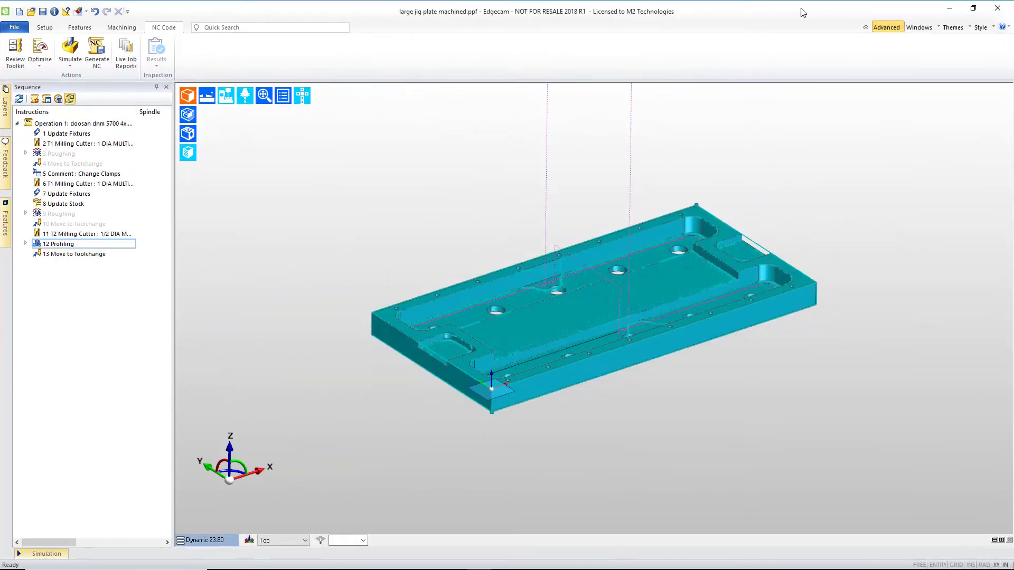
click(1002, 27)
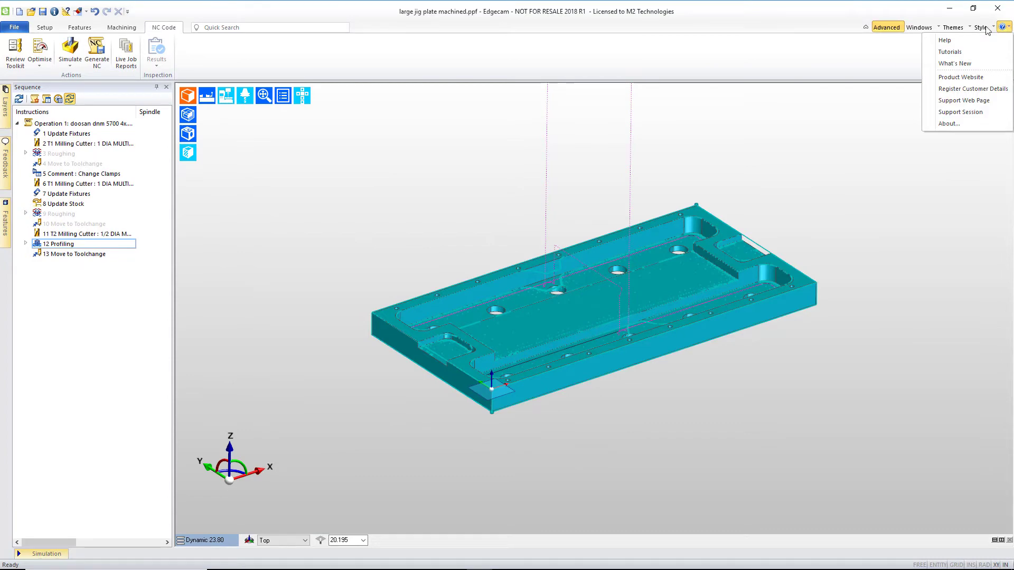
Open the What's New PDF at the Profiling - Adjust feedrate on arcs section, page 11
click(953, 63)
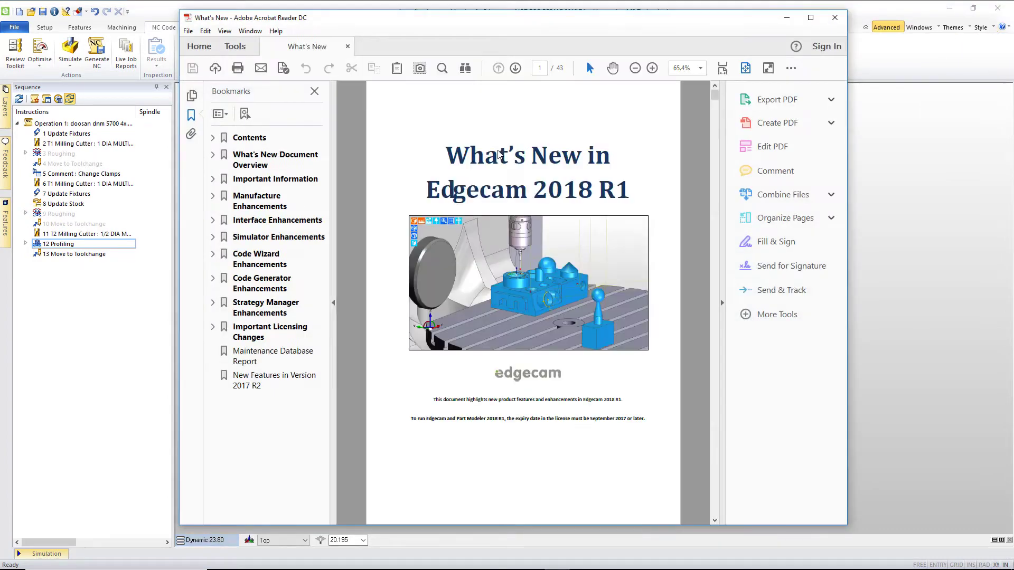
click(213, 137)
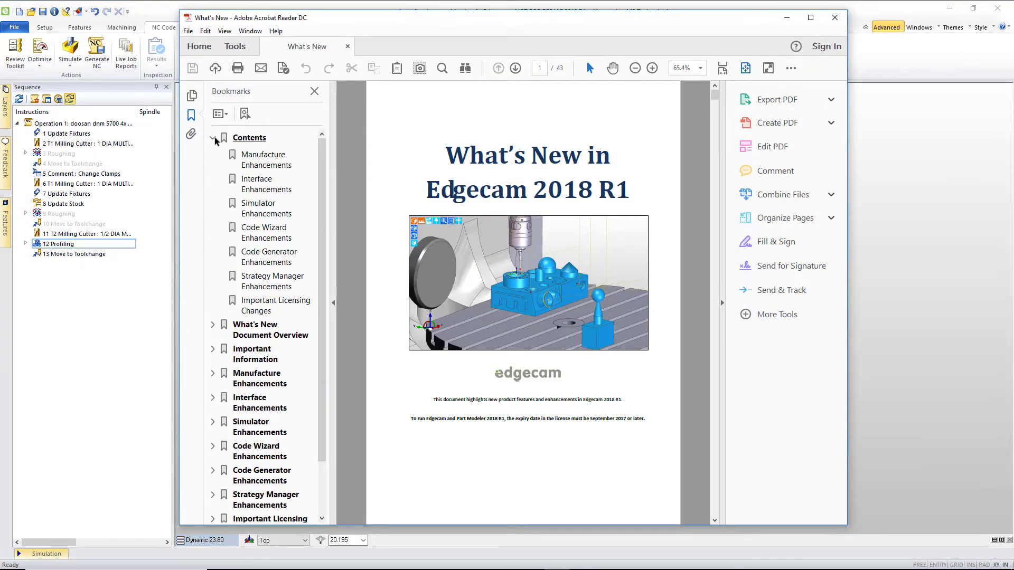
click(258, 159)
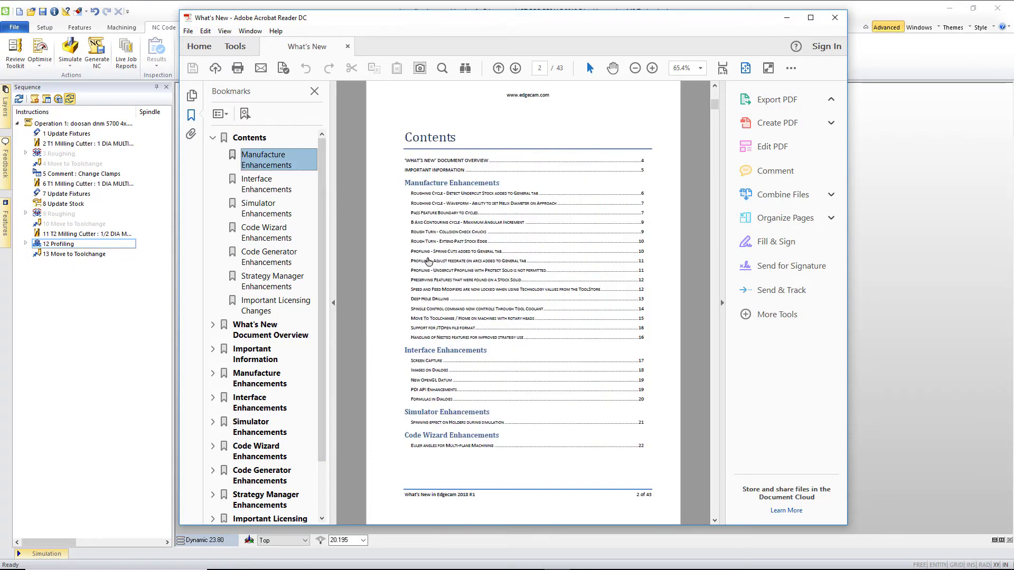
click(434, 264)
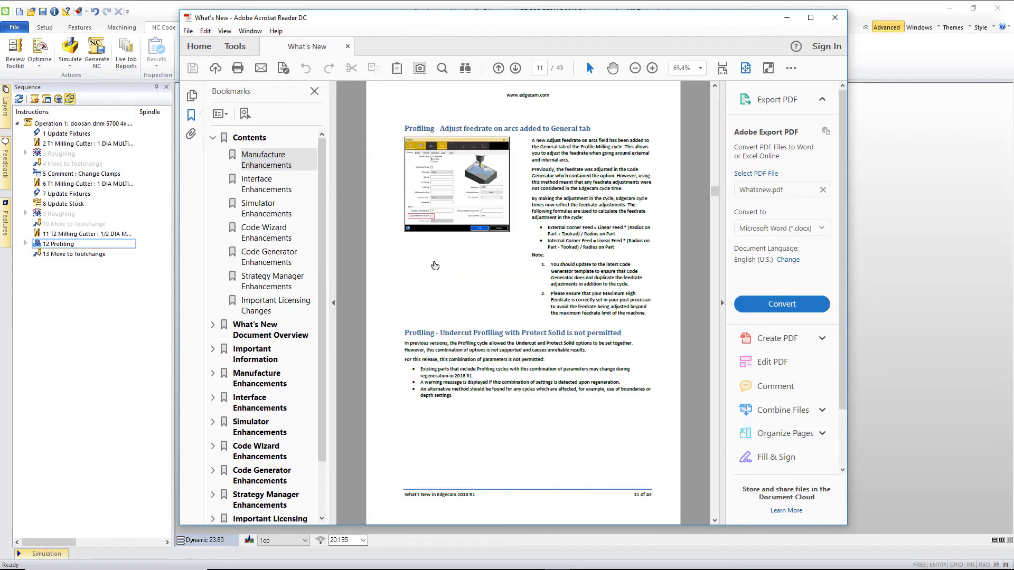